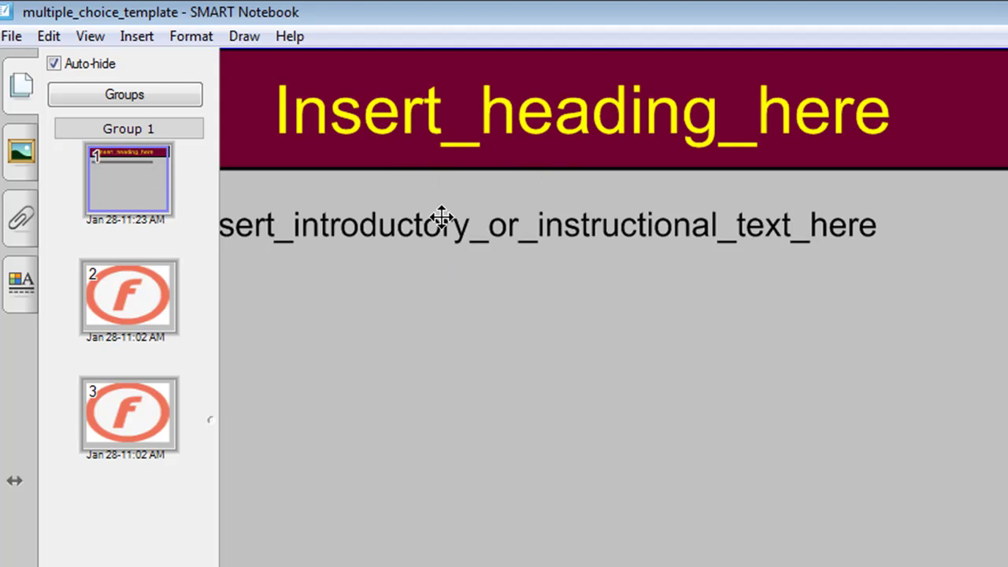
Select the title page's heading and intro text, then go to page 2's Q.1 quiz
double_click(483, 113)
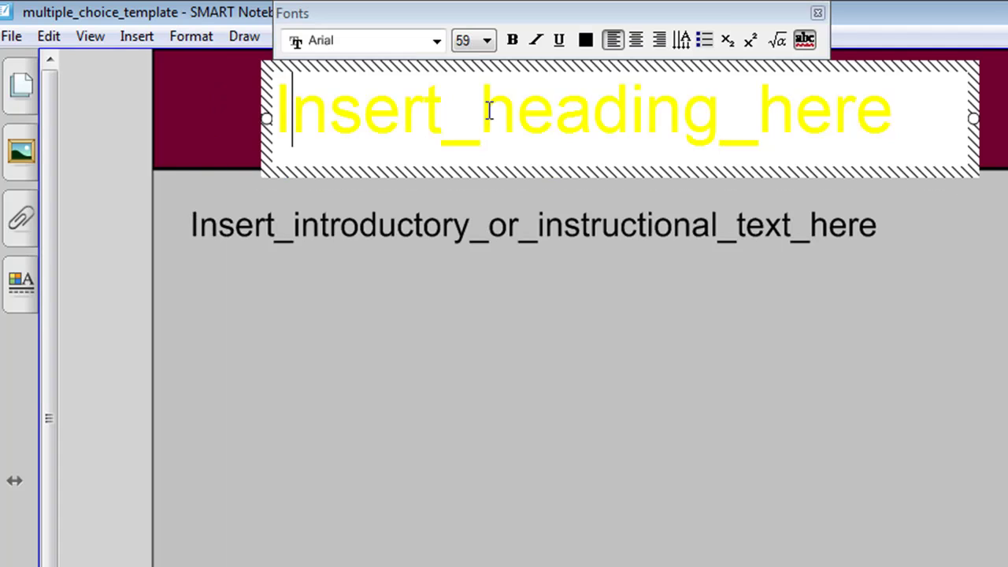
triple_click(489, 112)
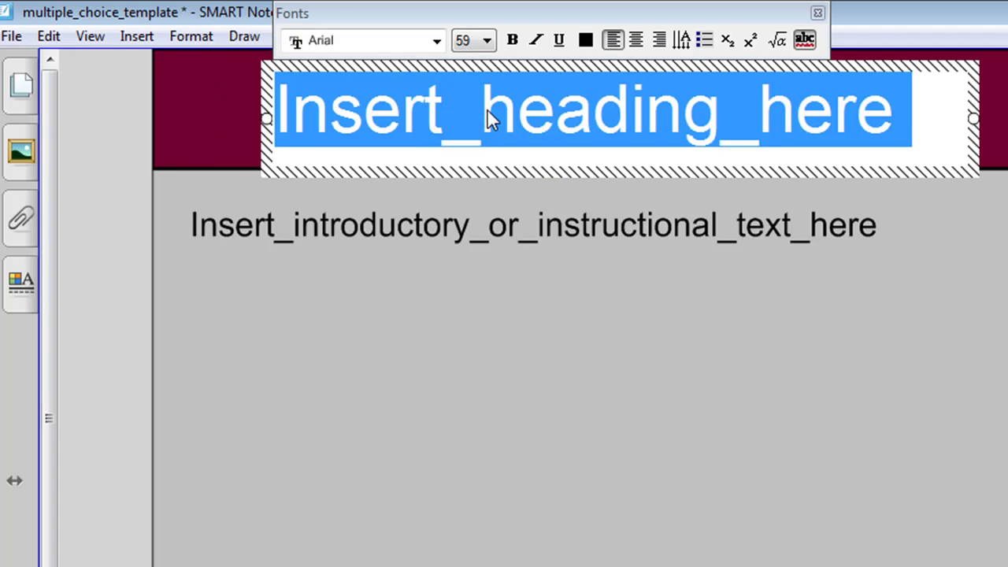
double_click(534, 230)
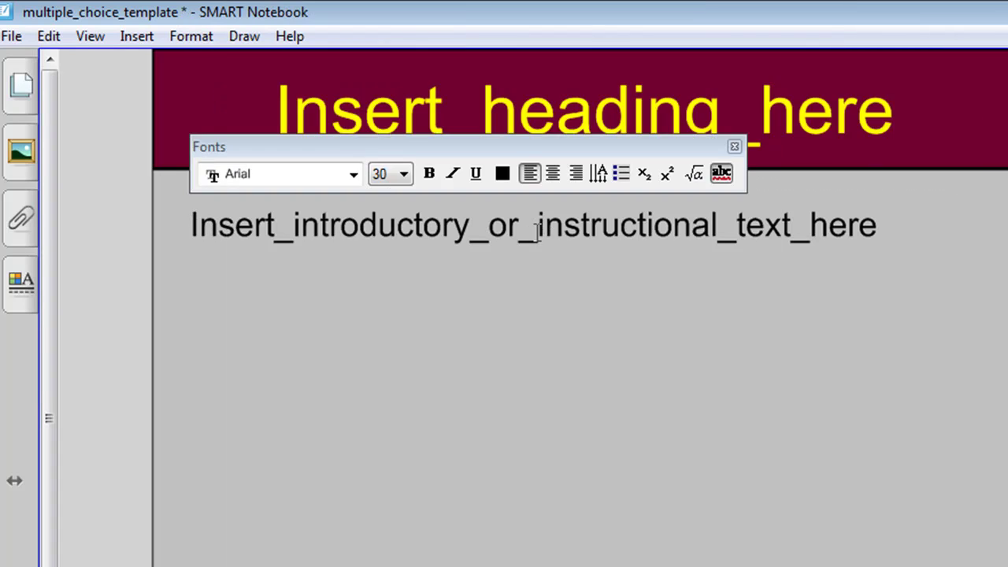
triple_click(536, 236)
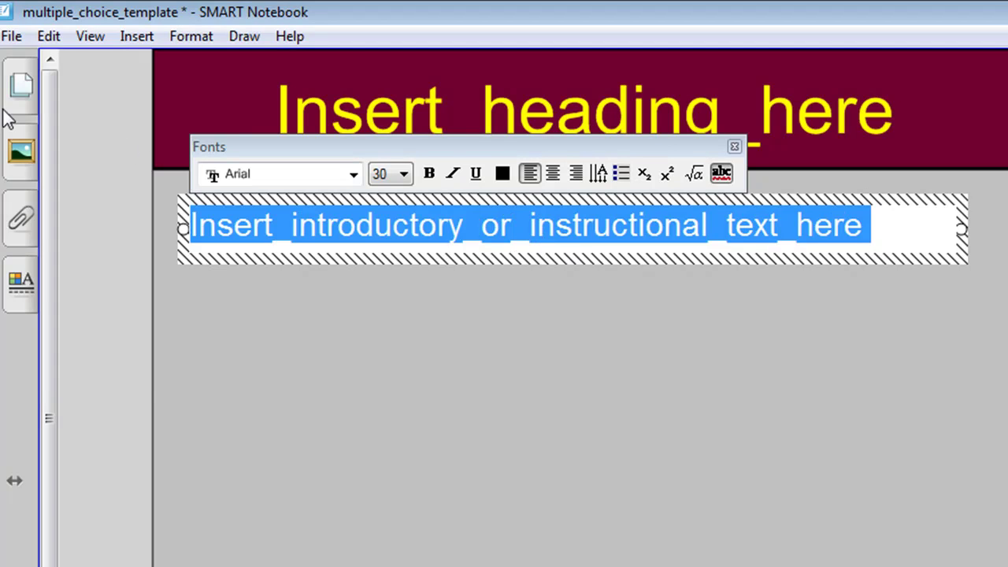
click(21, 90)
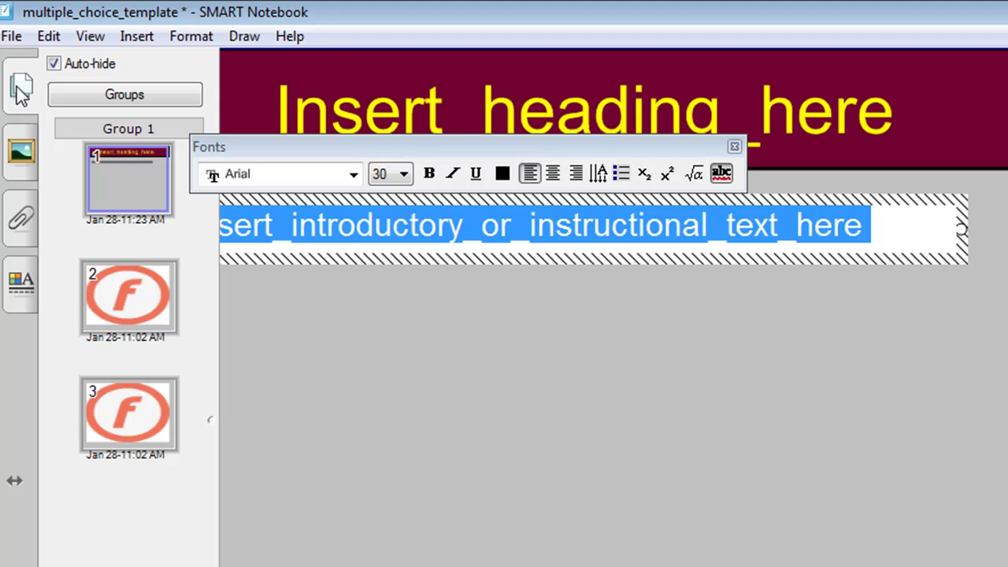
click(130, 293)
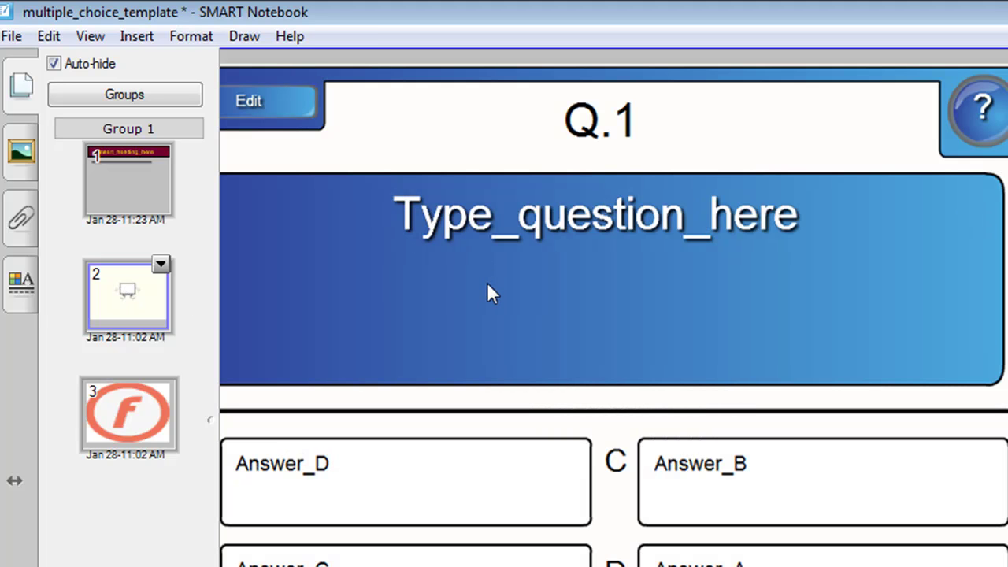
Open the page 3 sample quiz and answer Q.1 wrongly with 3, then correctly with 2
click(138, 423)
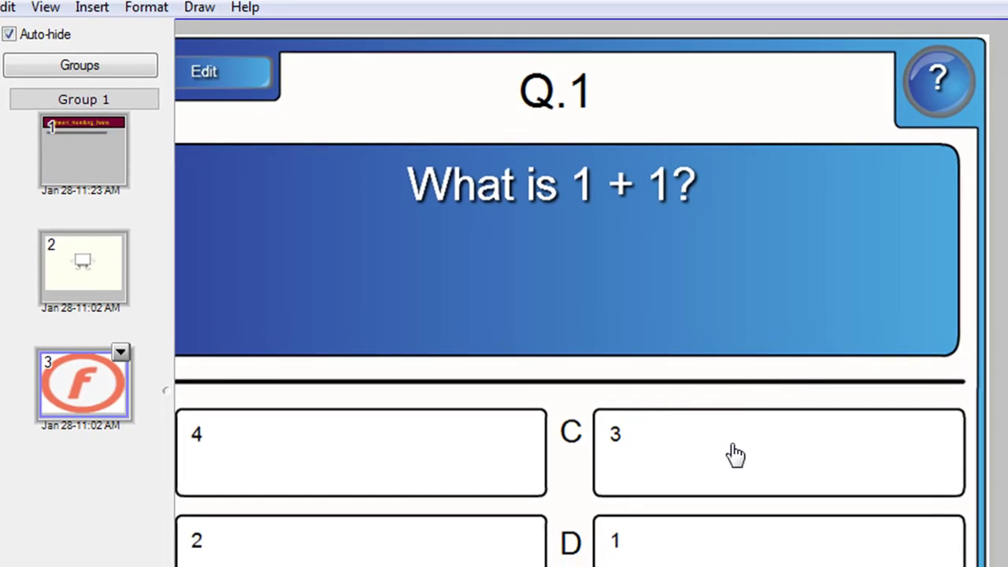
click(777, 482)
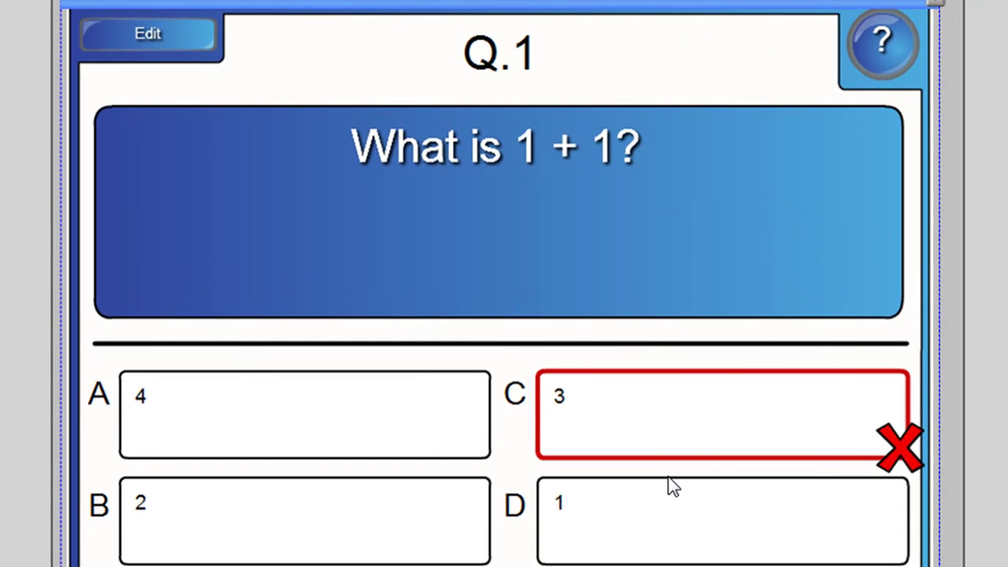
click(240, 536)
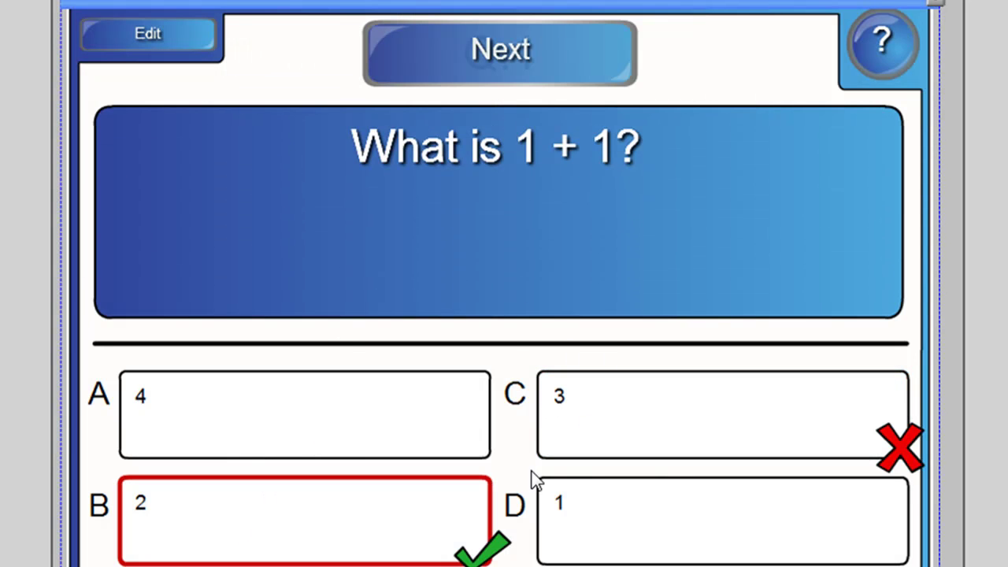
click(494, 56)
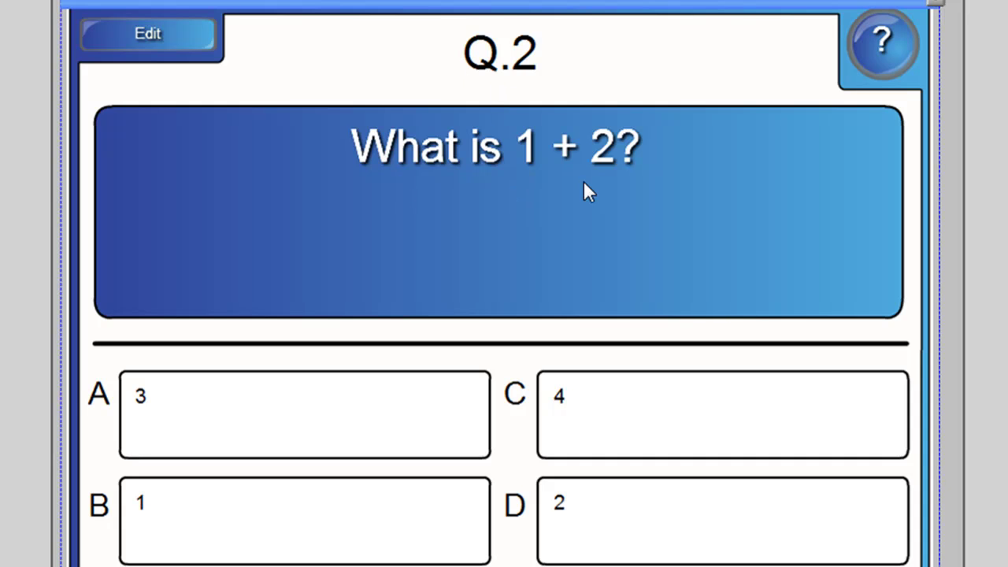
Answer Q.2 wrongly with 4, then correctly with 3, and advance to Q.3
click(666, 425)
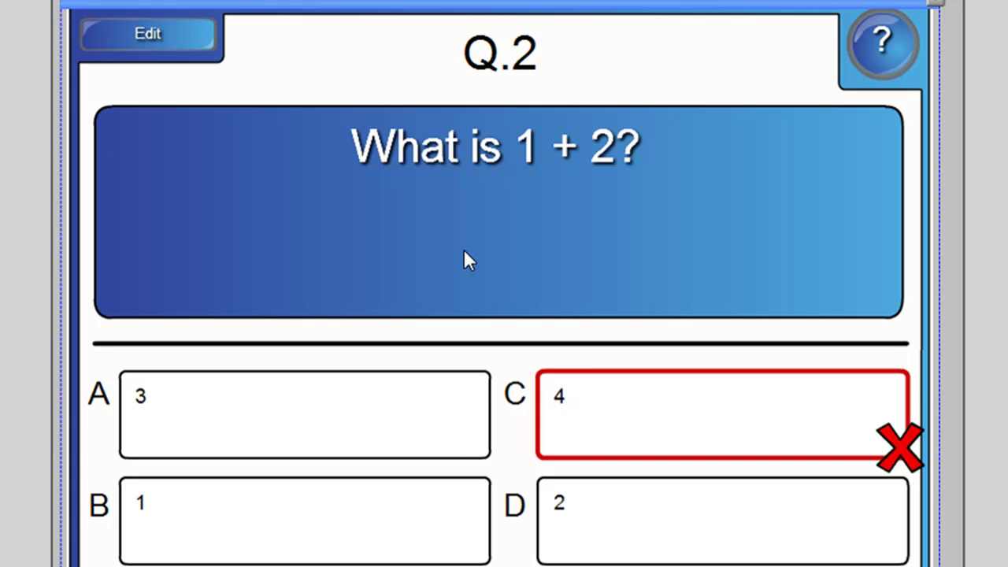
click(408, 418)
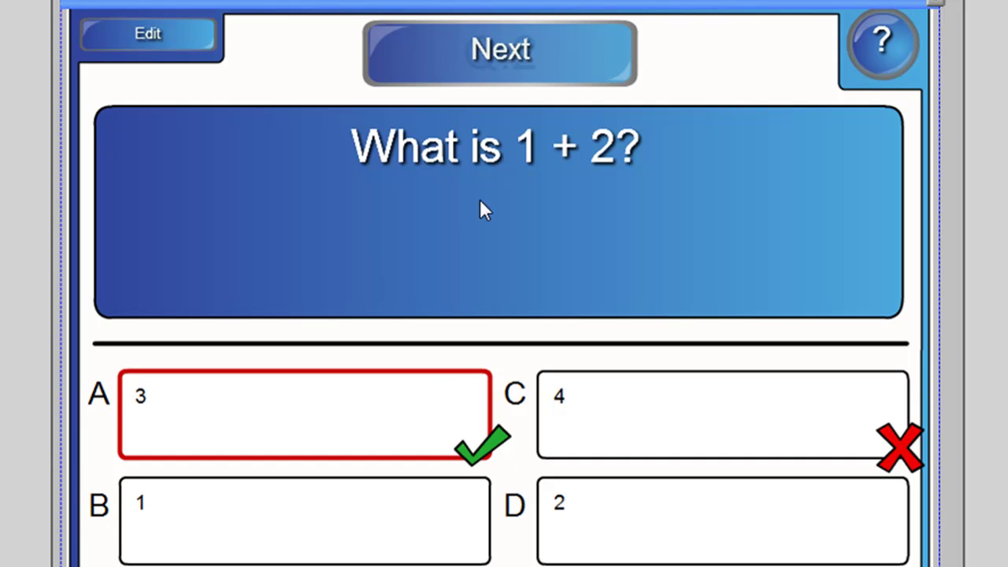
click(480, 70)
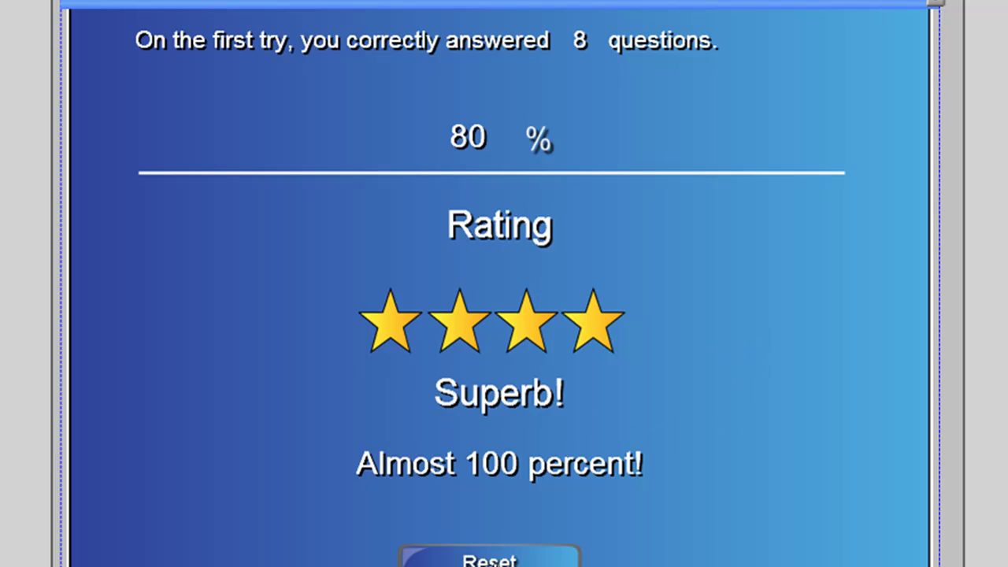
Reset the finished 80% quiz so it returns to Q.1, 'What is 1 + 1?'
click(494, 558)
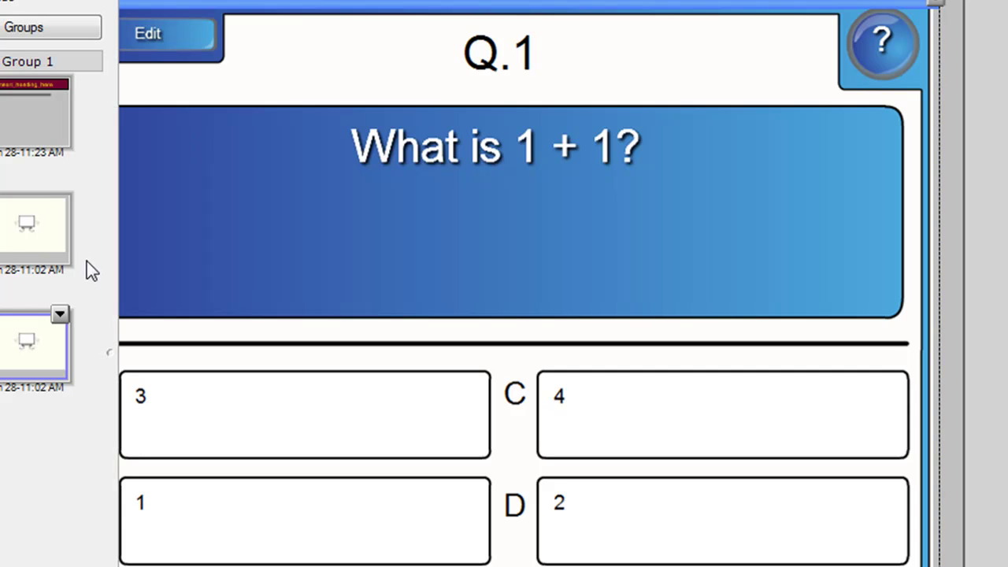
Put the blank quiz on page 2 into edit mode with Number of questions set to 10
click(46, 239)
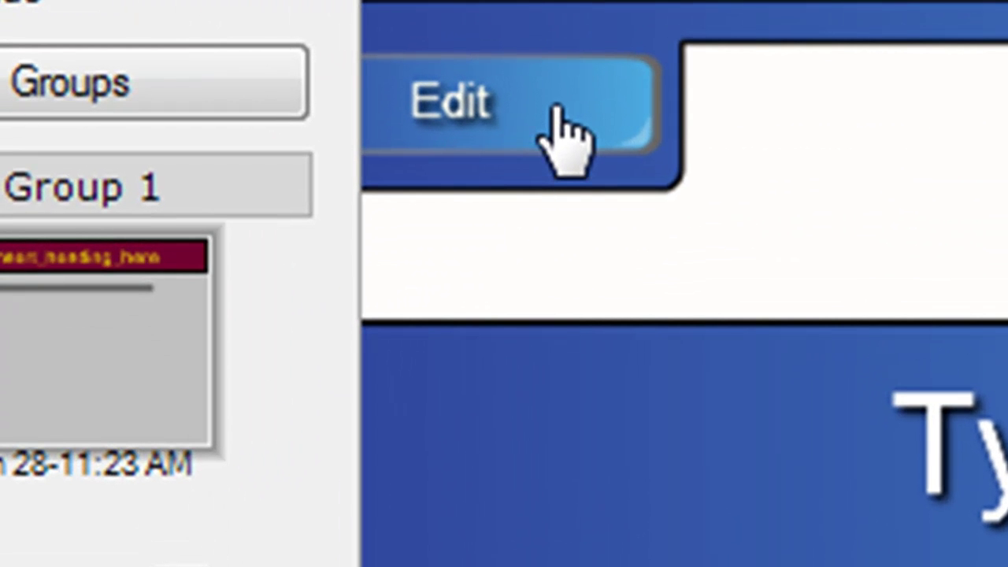
click(563, 134)
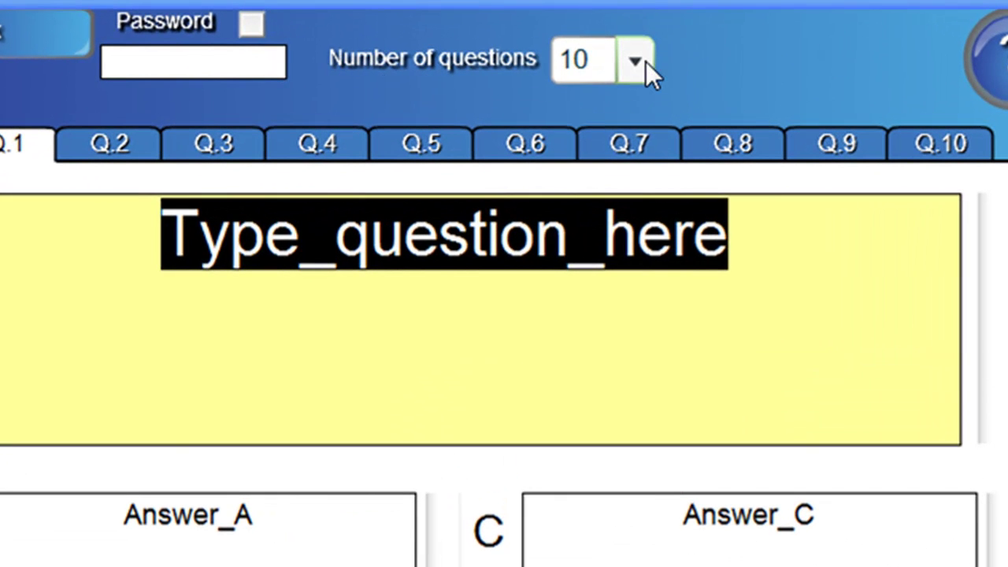
click(619, 63)
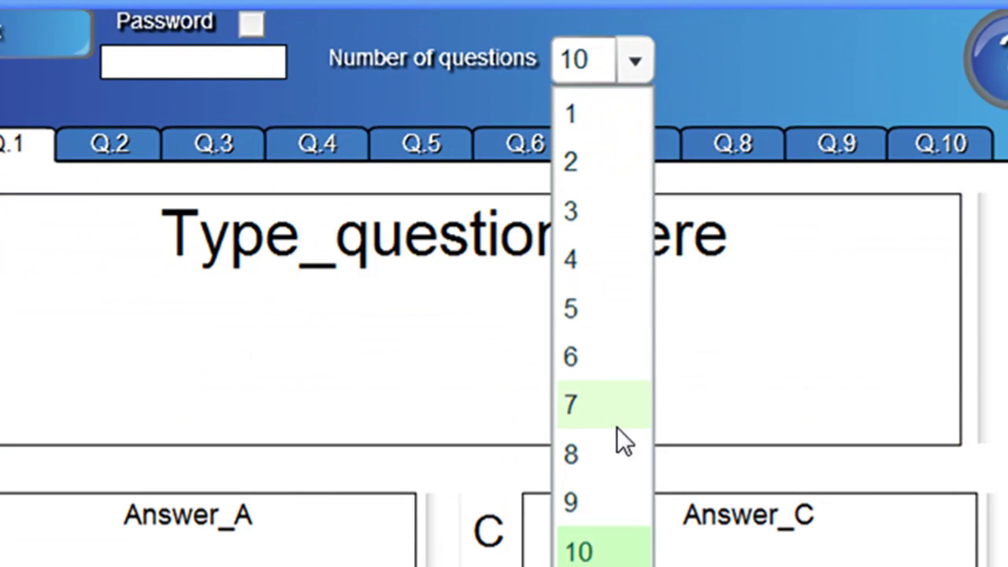
click(583, 551)
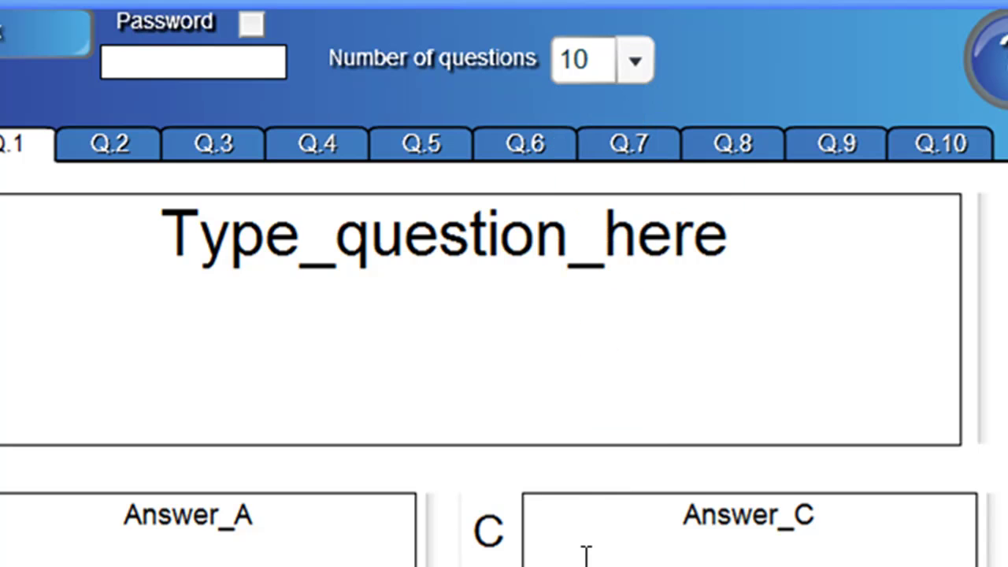
Write Q.1 as 'What is 1 + 1?' with answers 1, 2, 3, 4 and B correct
double_click(401, 259)
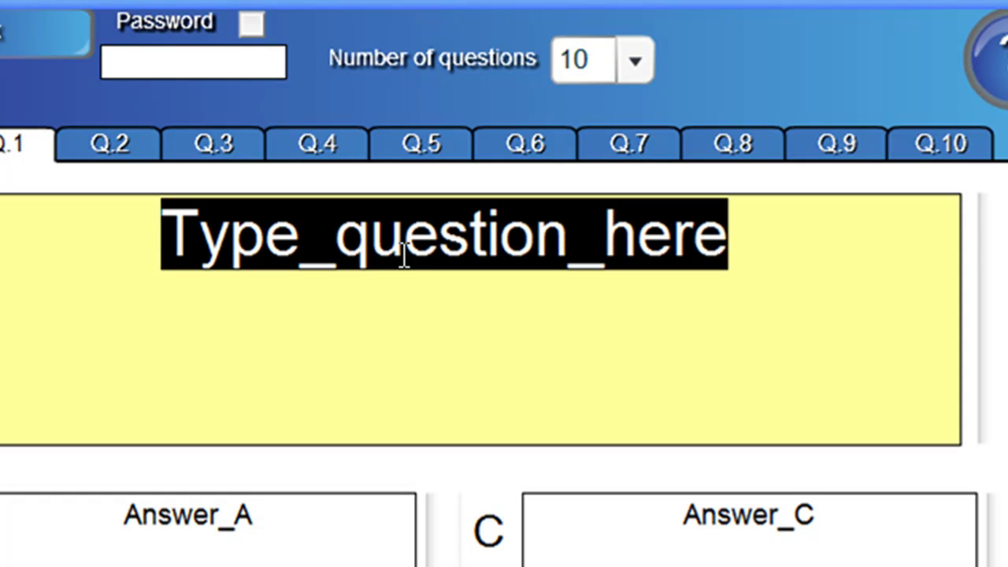
text(What is 1)
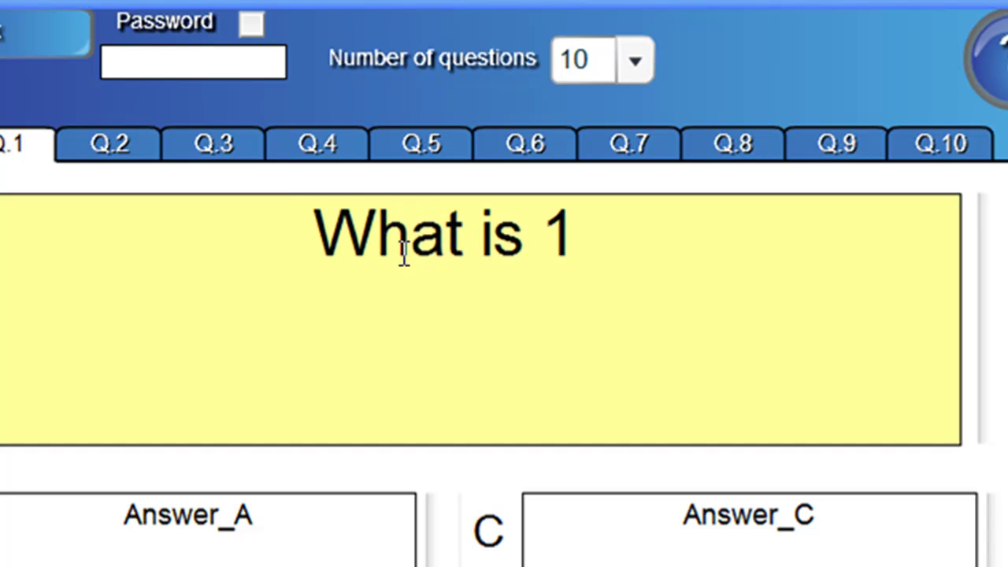
text( + 1?)
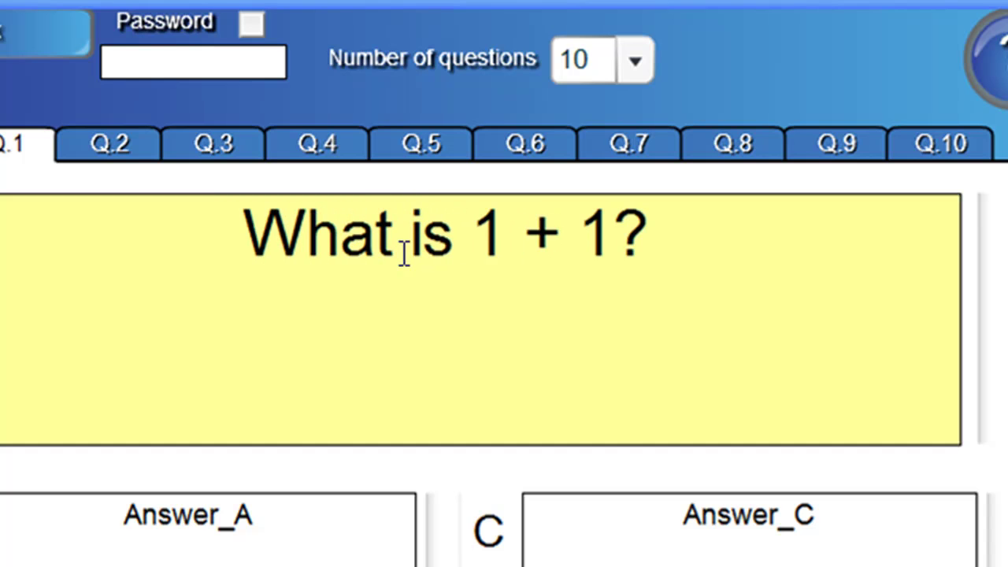
click(162, 518)
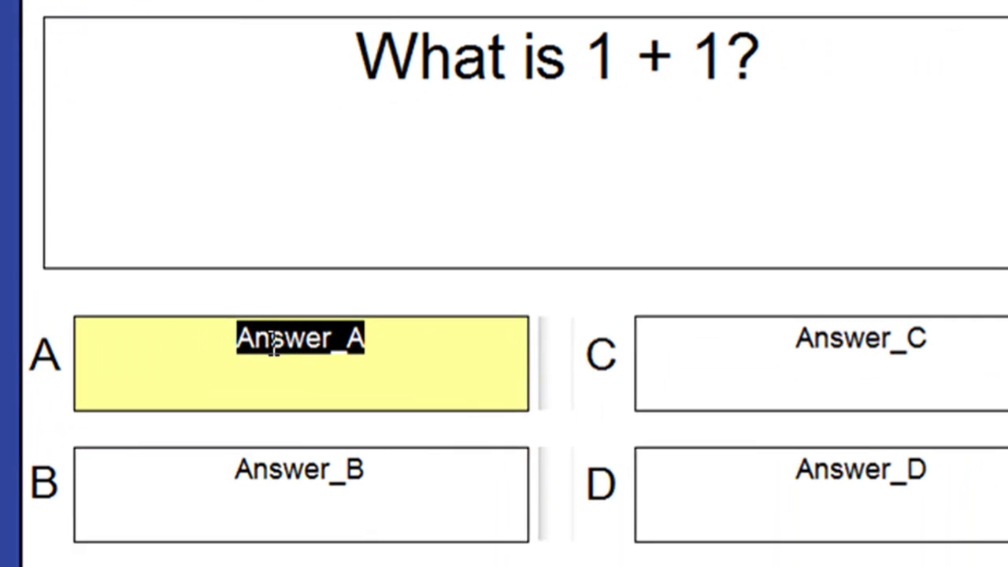
text(1)
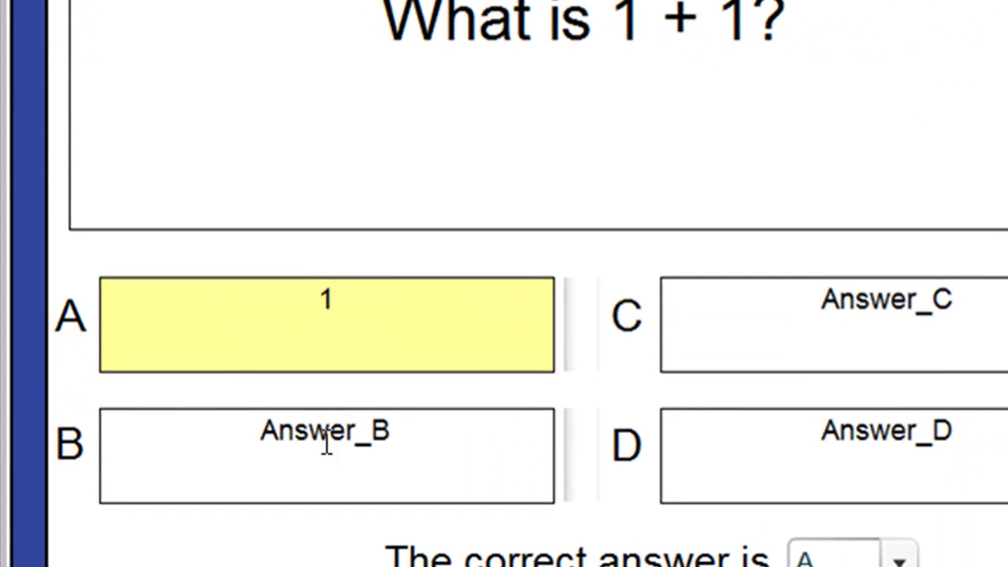
click(300, 464)
text(2)
key(Tab)
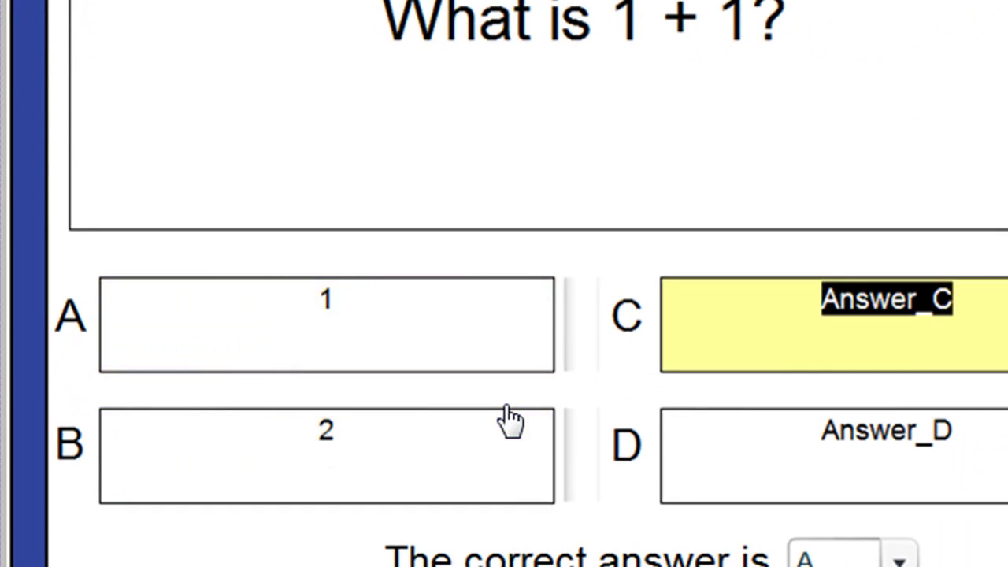
text(3)
key(Tab)
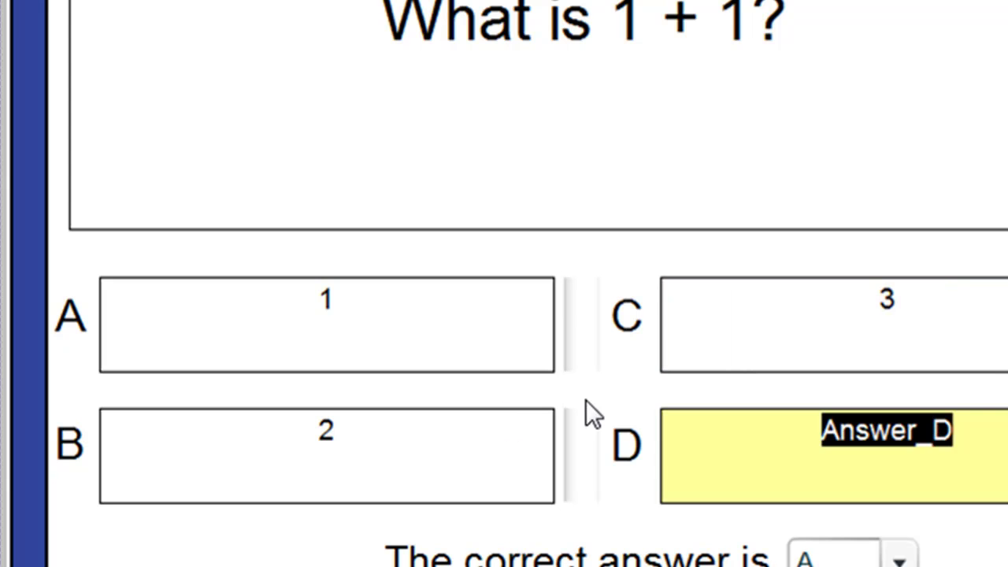
text(4)
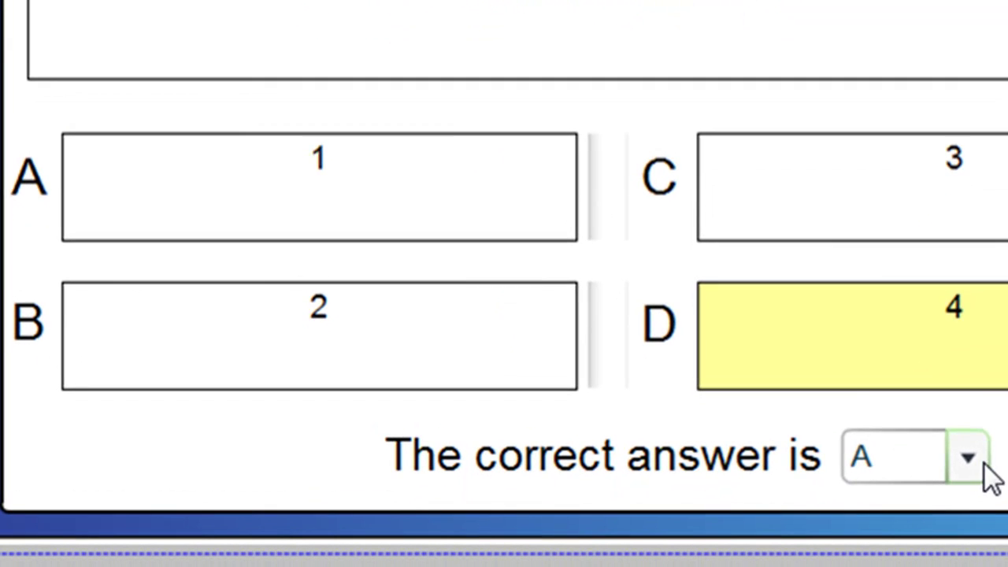
click(984, 465)
click(895, 297)
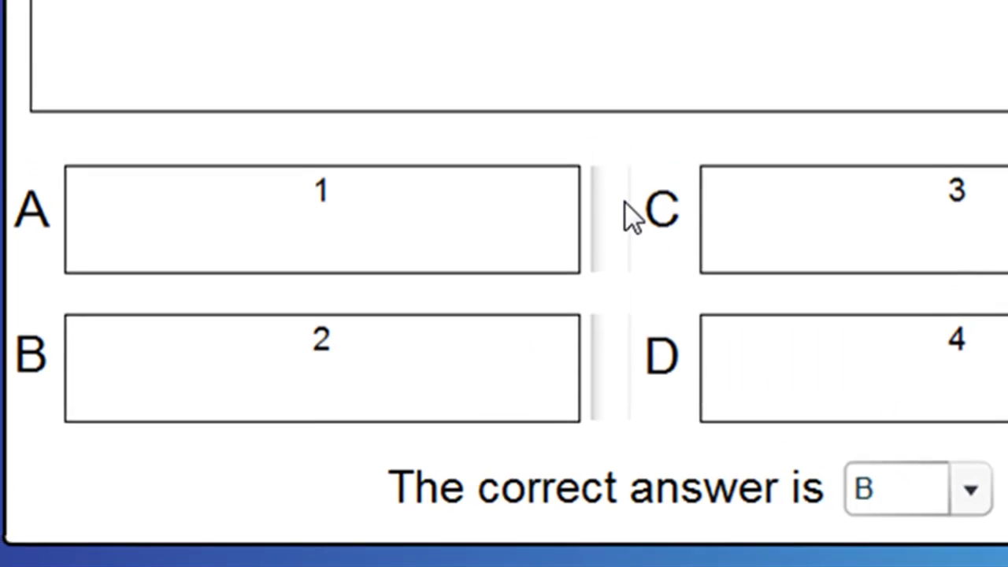
On the Q.2 tab, enter 'What is 1 + 2?' with answers 1, 2, 3 and 4
click(262, 48)
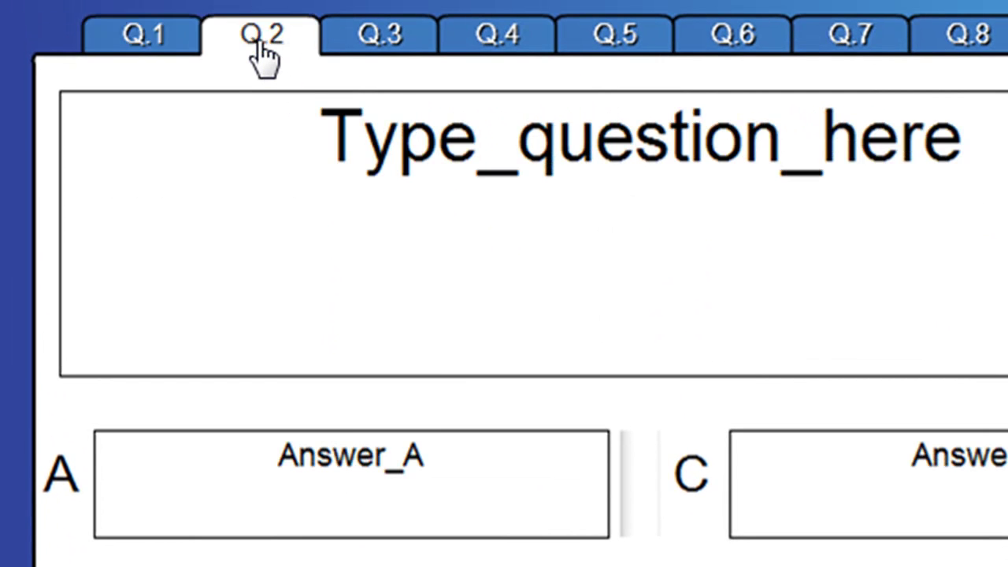
double_click(670, 147)
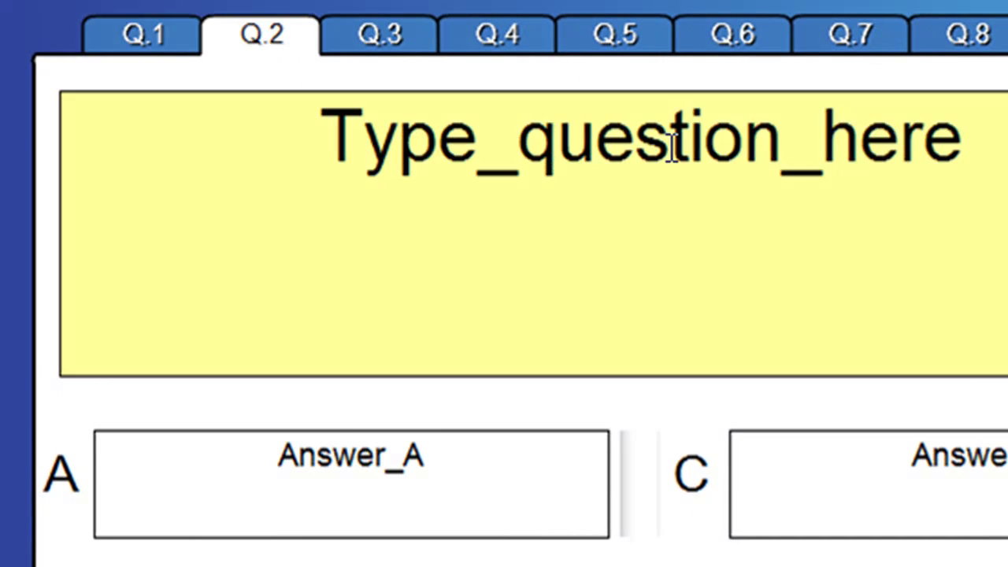
text(What is 1 + 2?)
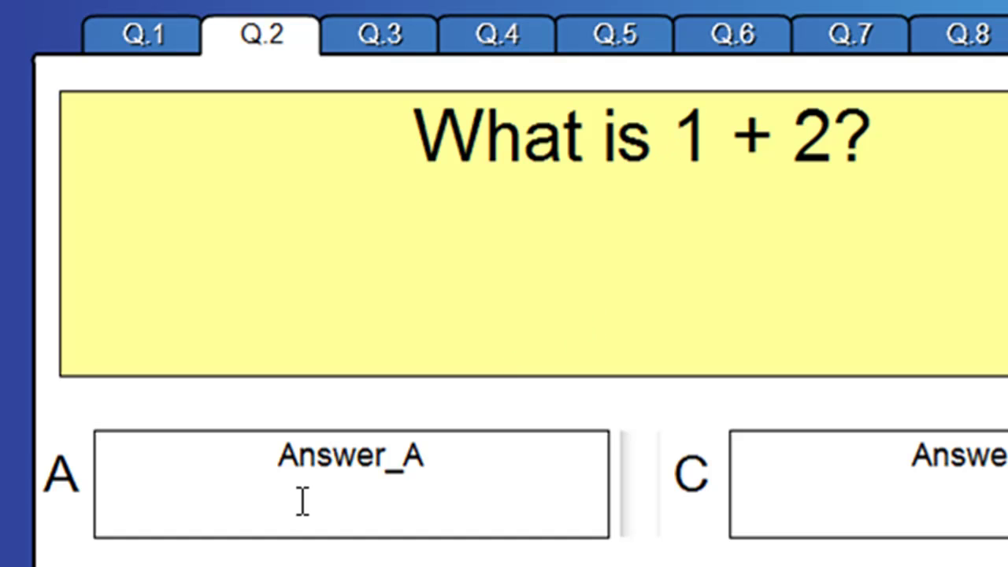
double_click(301, 476)
text(1)
key(Tab)
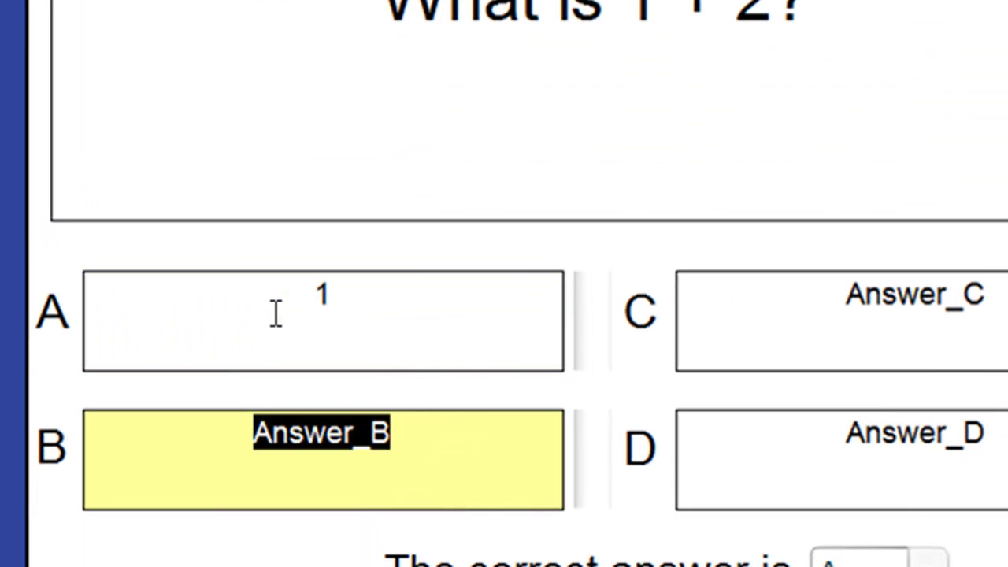
text(2)
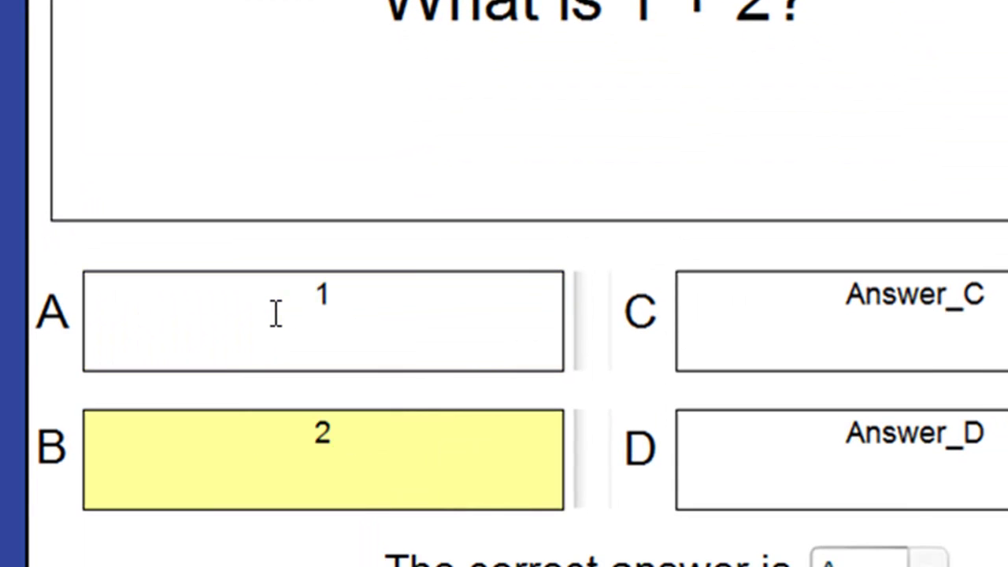
key(Tab)
text(3)
key(Tab)
text(4)
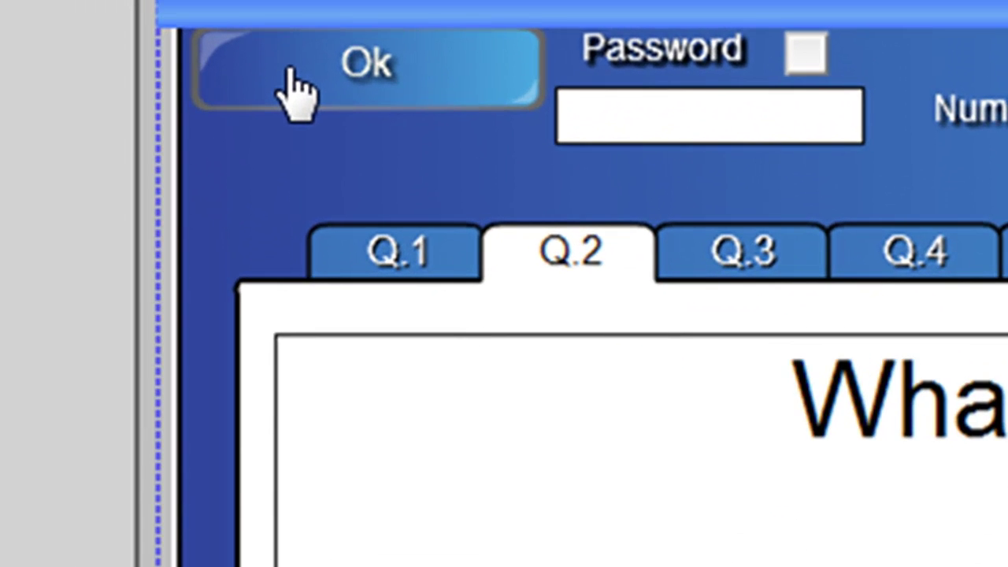
Play the quiz: answer Q.1 with 1, then correctly with 2, and advance to Q.2
click(295, 90)
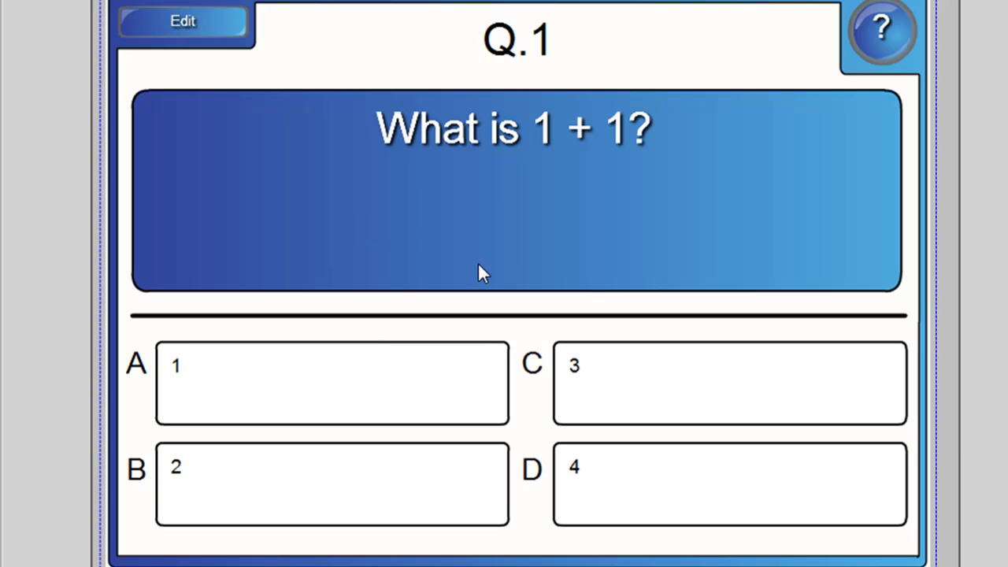
click(393, 390)
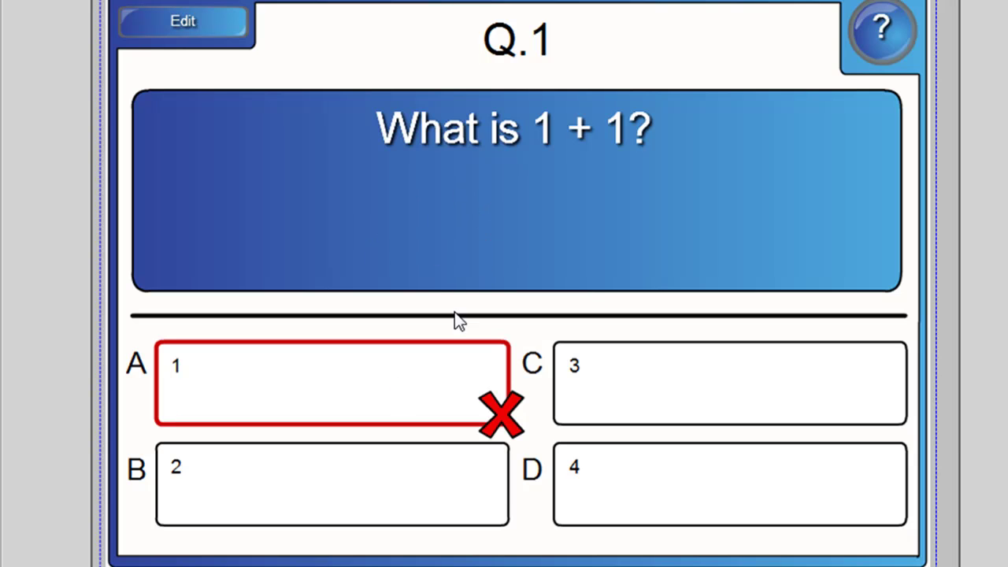
click(351, 469)
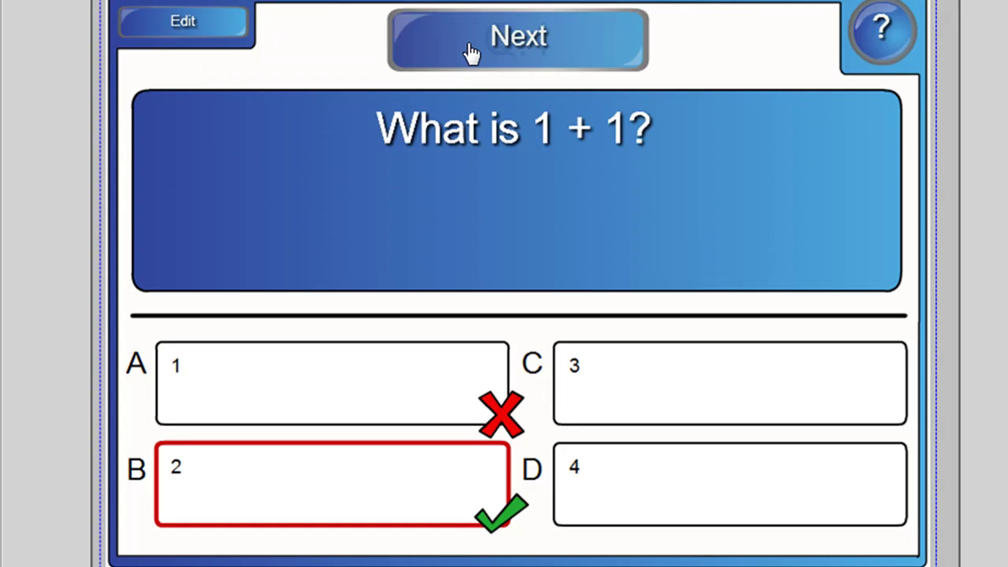
click(468, 52)
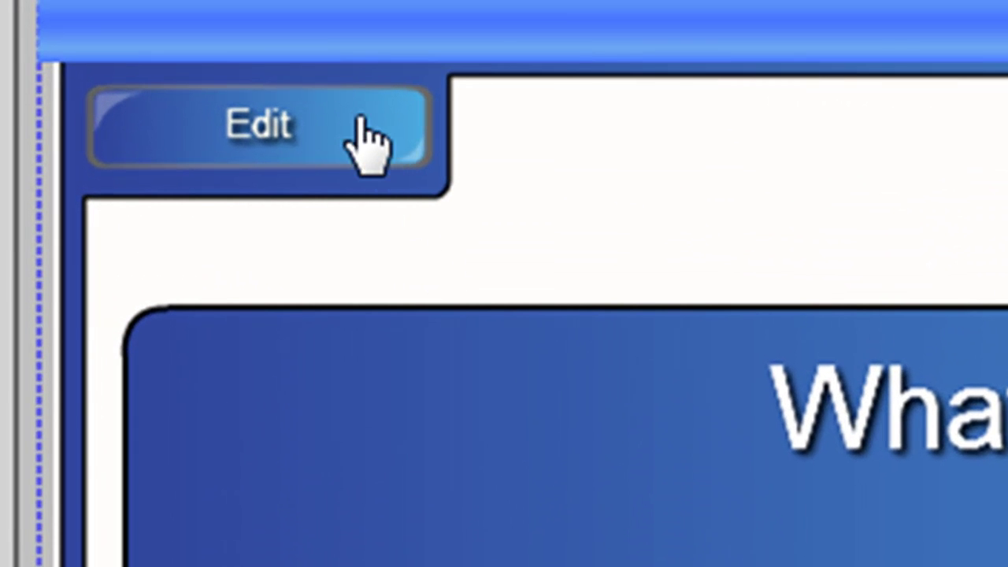
Protect quiz editing with a password, then show the page thumbnails
click(372, 132)
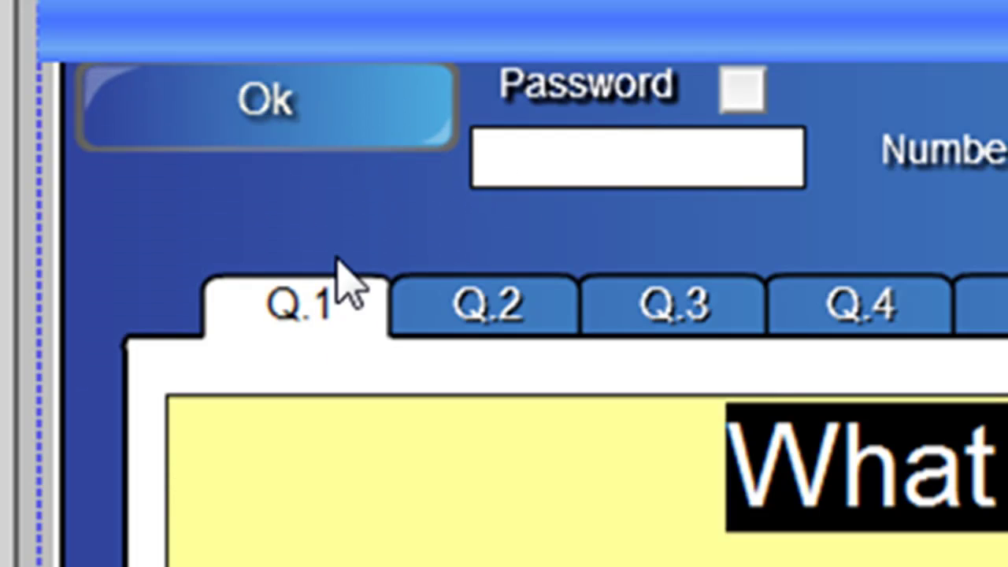
click(650, 156)
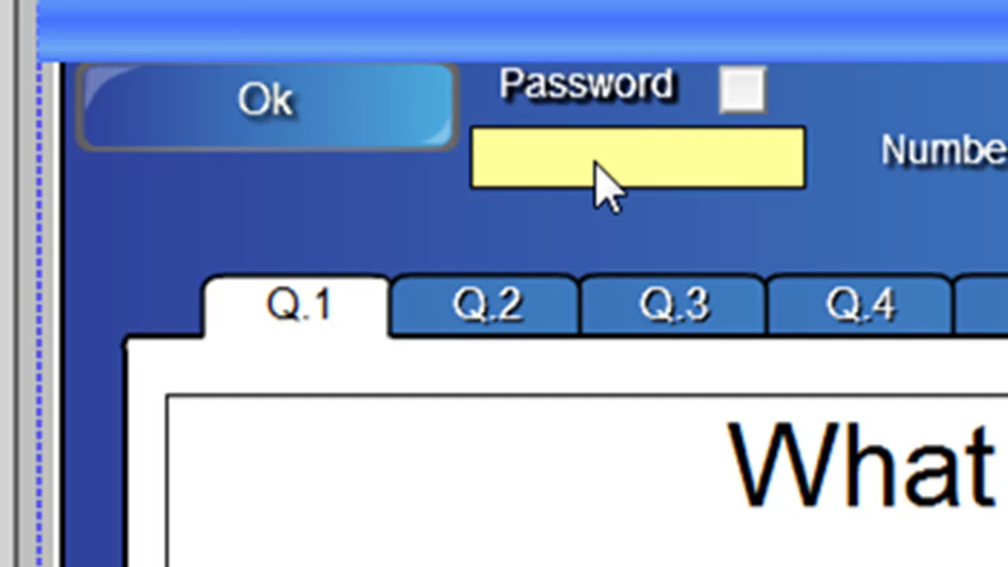
text(*******)
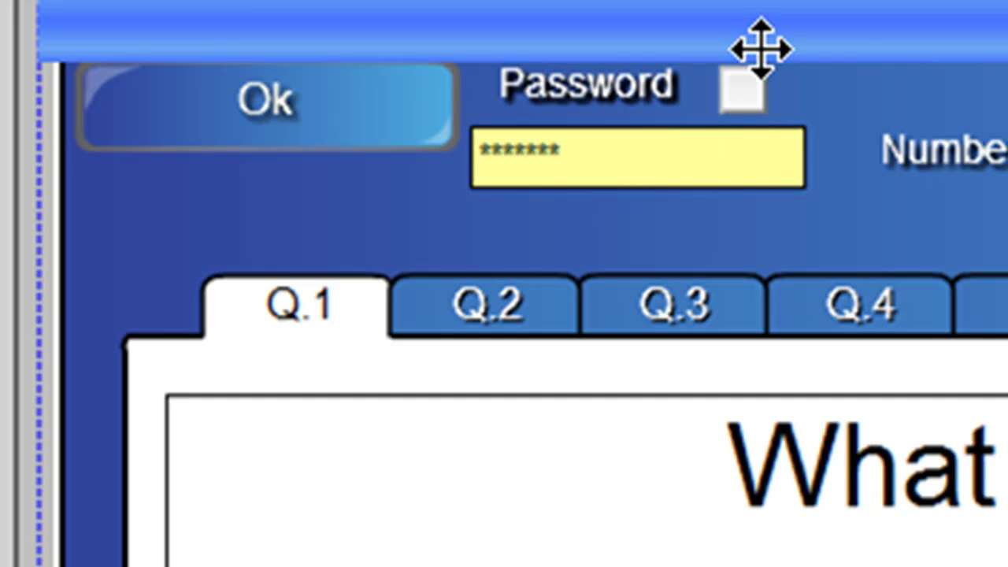
click(741, 89)
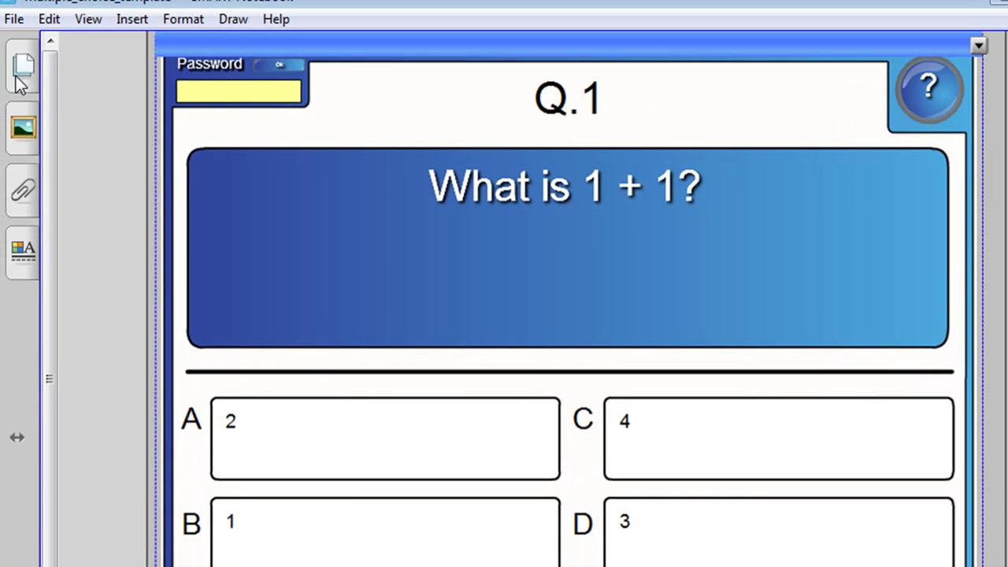
click(21, 78)
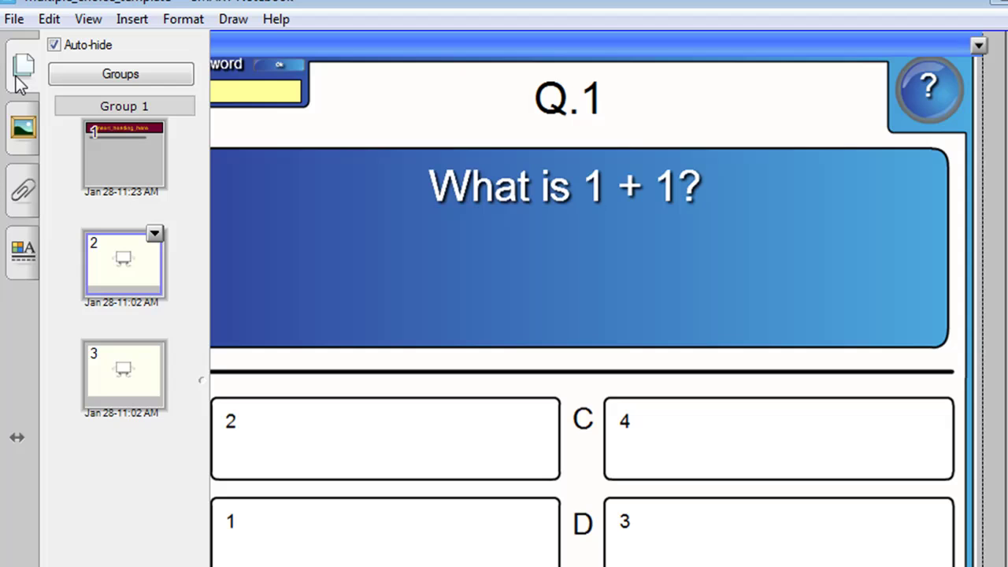